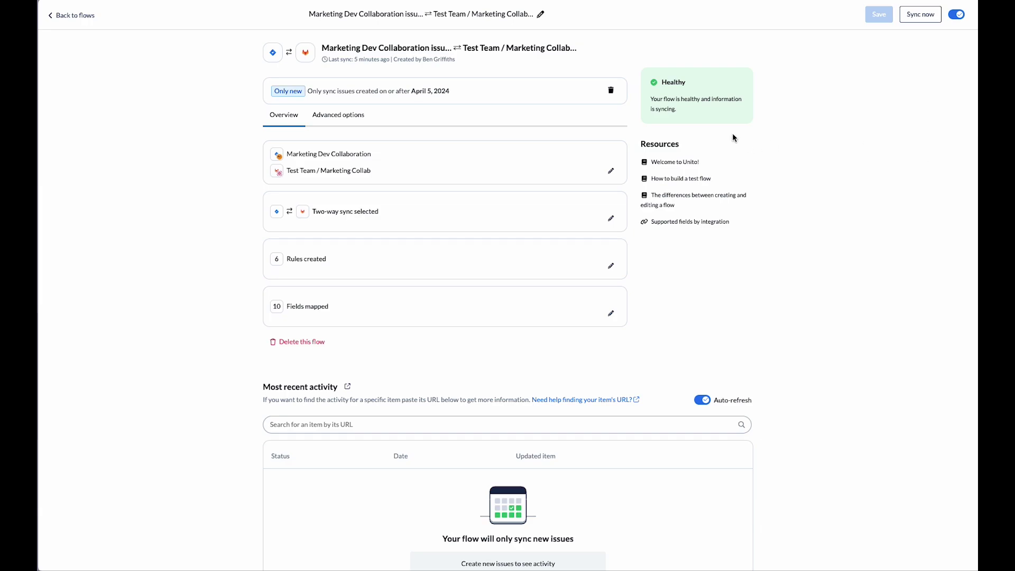
Review the flow's connected Jira and GitLab accounts, leaving both unchanged.
left_click(610, 171)
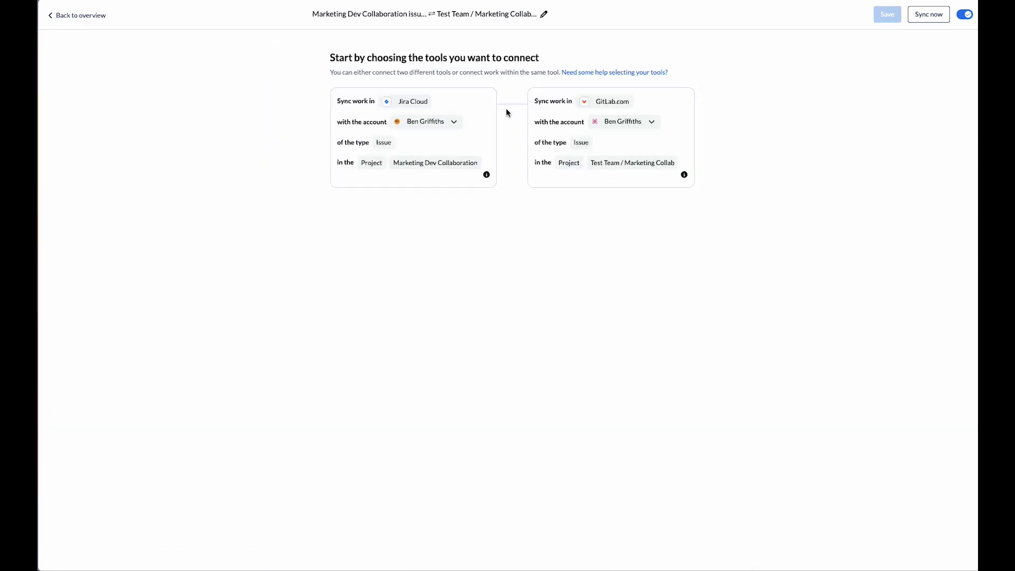
left_click(458, 124)
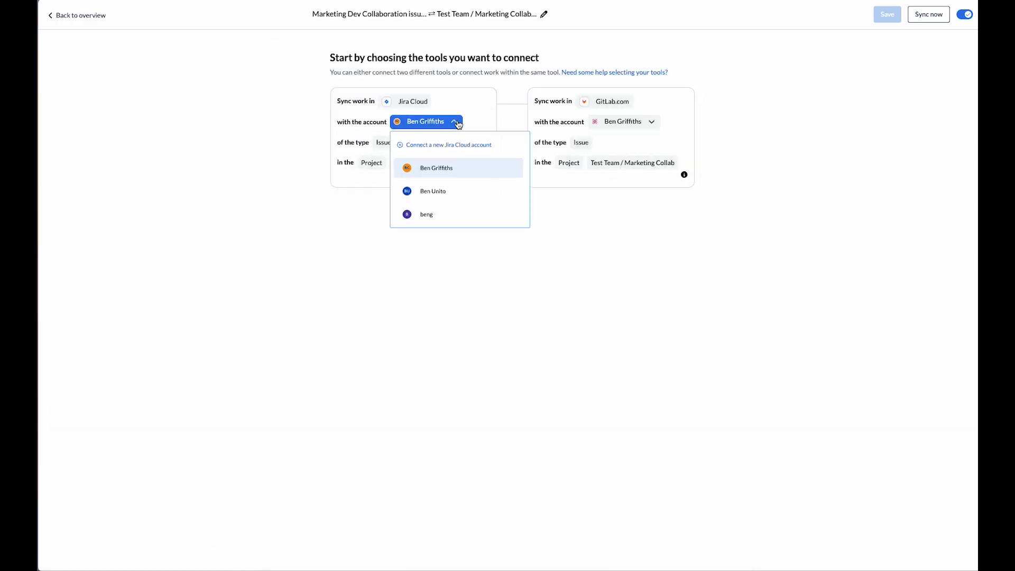
left_click(468, 120)
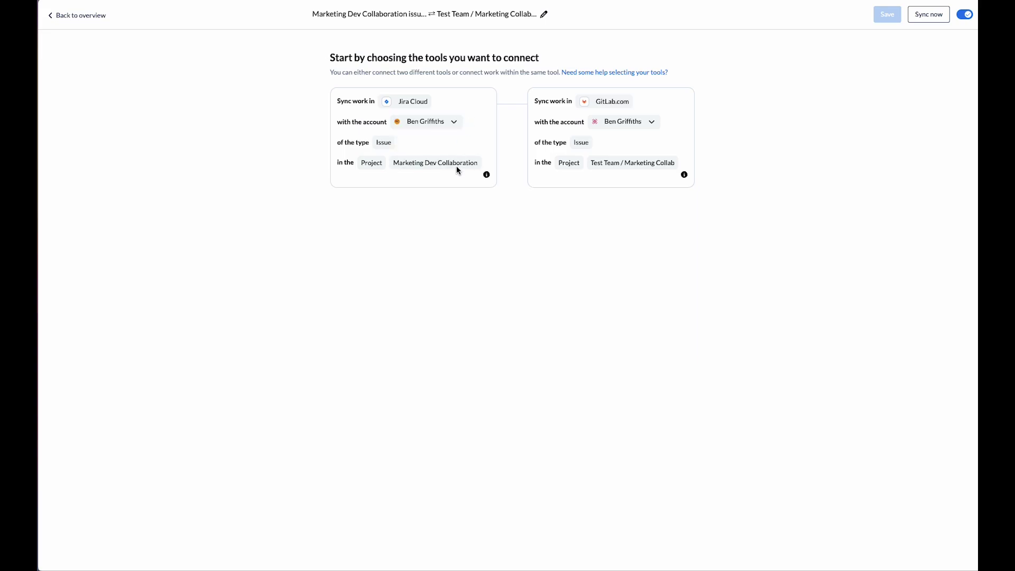
left_click(657, 121)
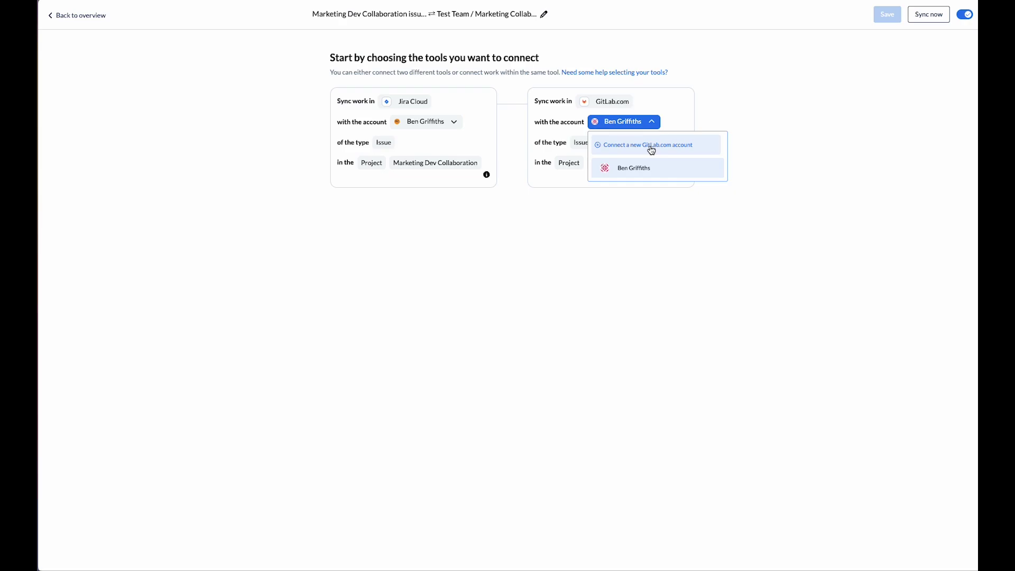
left_click(681, 121)
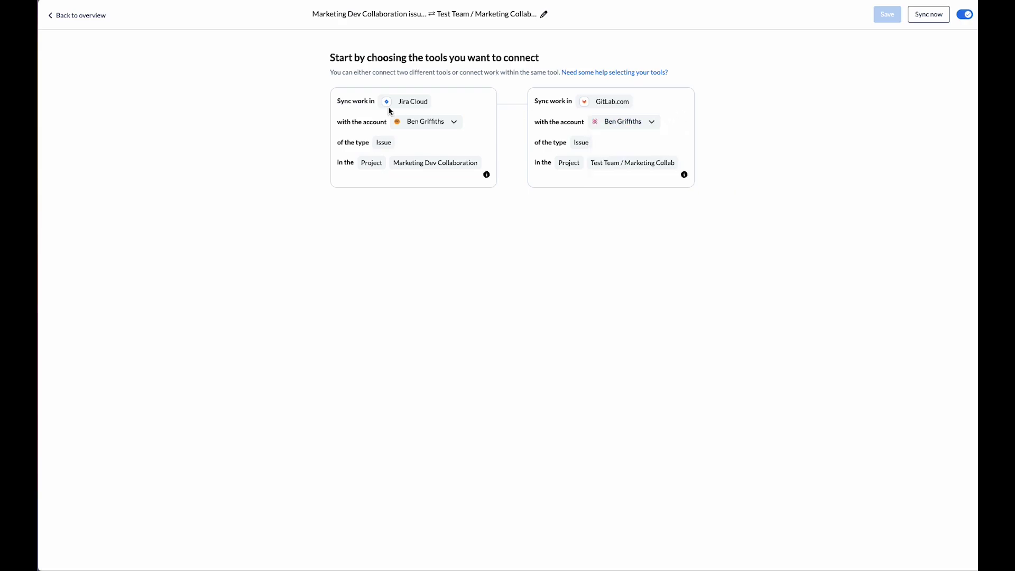
left_click(82, 16)
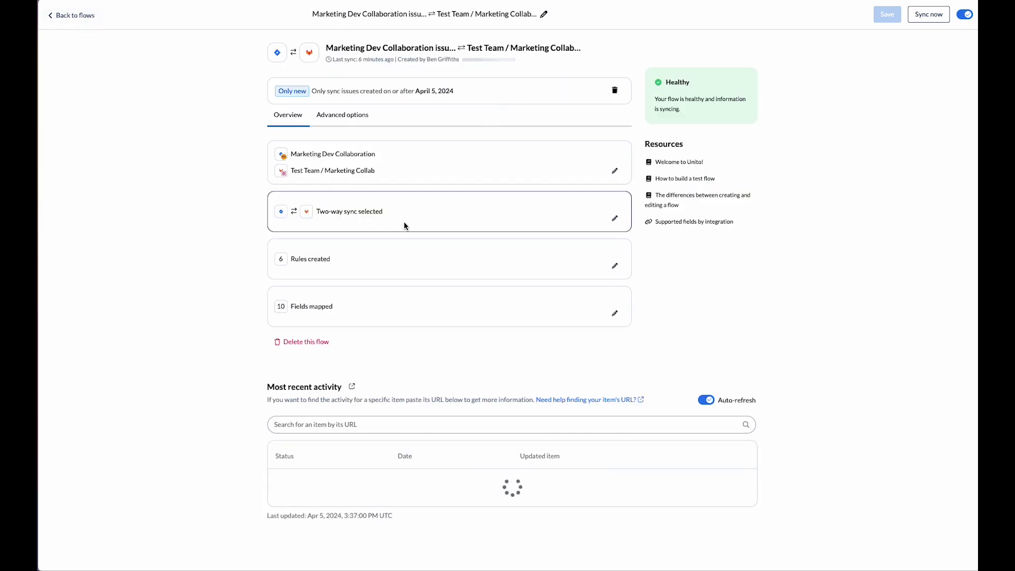
Try both one-way sync directions, then keep the flow as two-way sync.
left_click(611, 219)
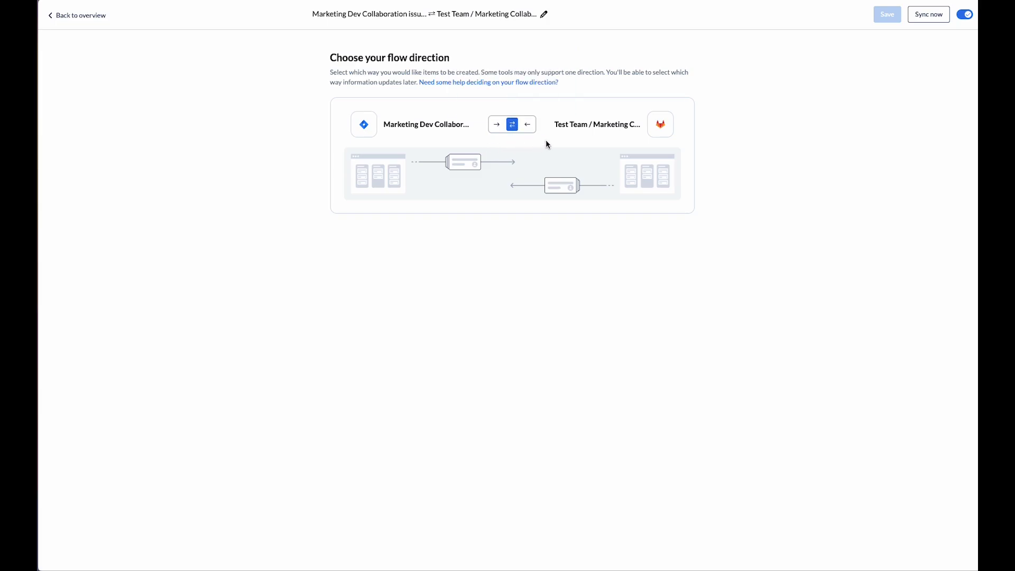
left_click(497, 127)
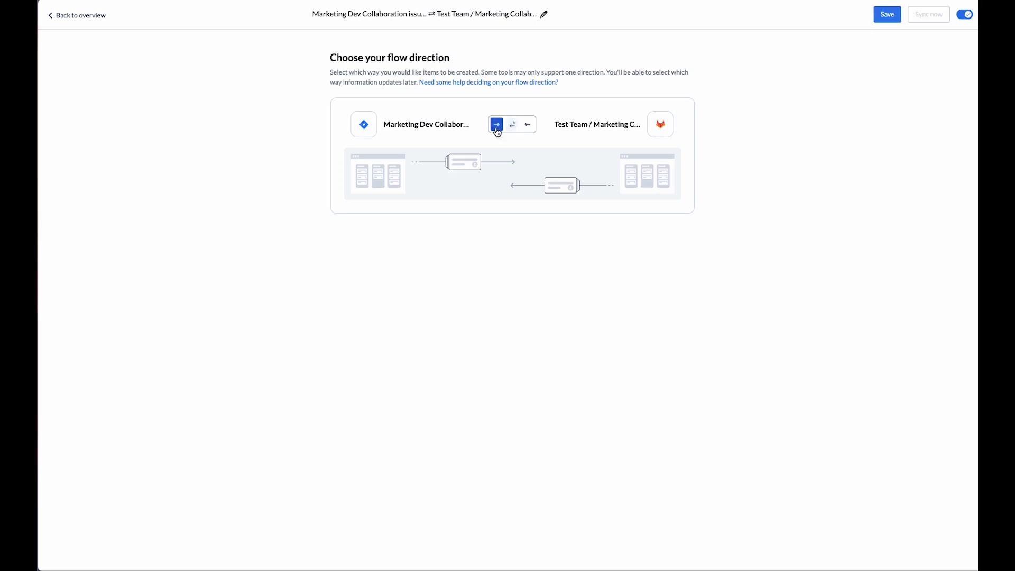
left_click(525, 126)
left_click(512, 125)
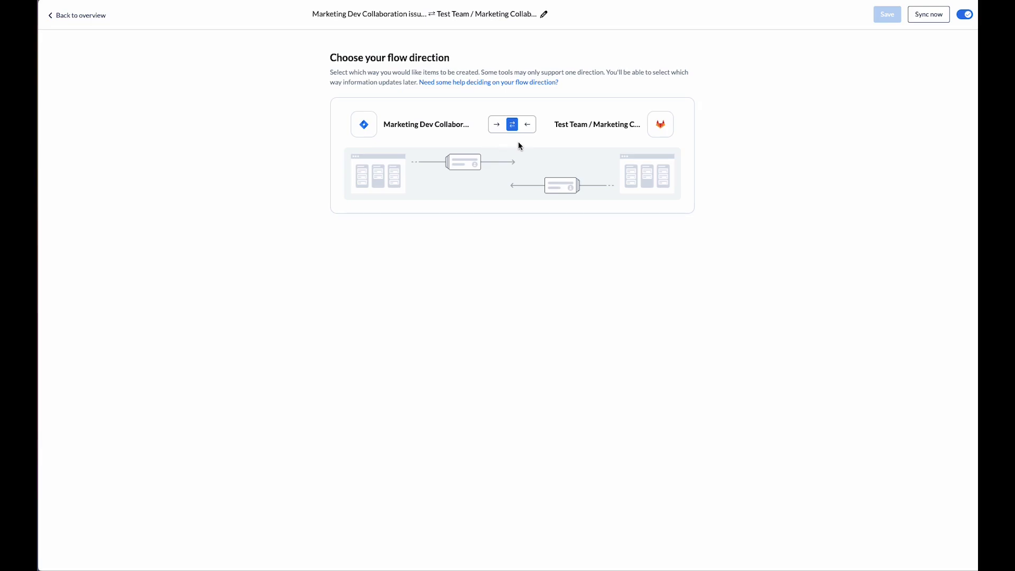
left_click(61, 16)
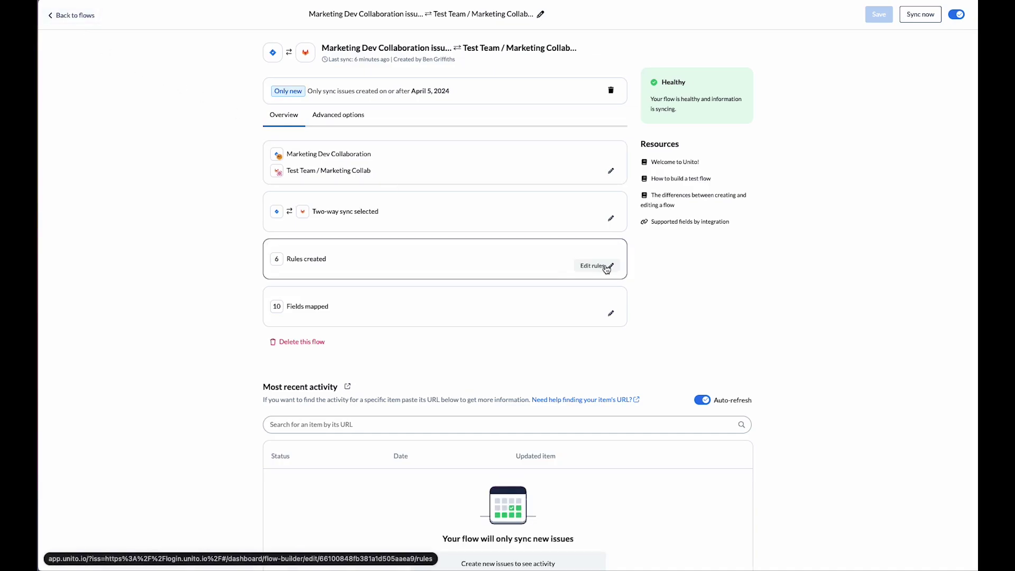
Review the IF/AND rules for both directions and return to the overview unchanged.
left_click(606, 268)
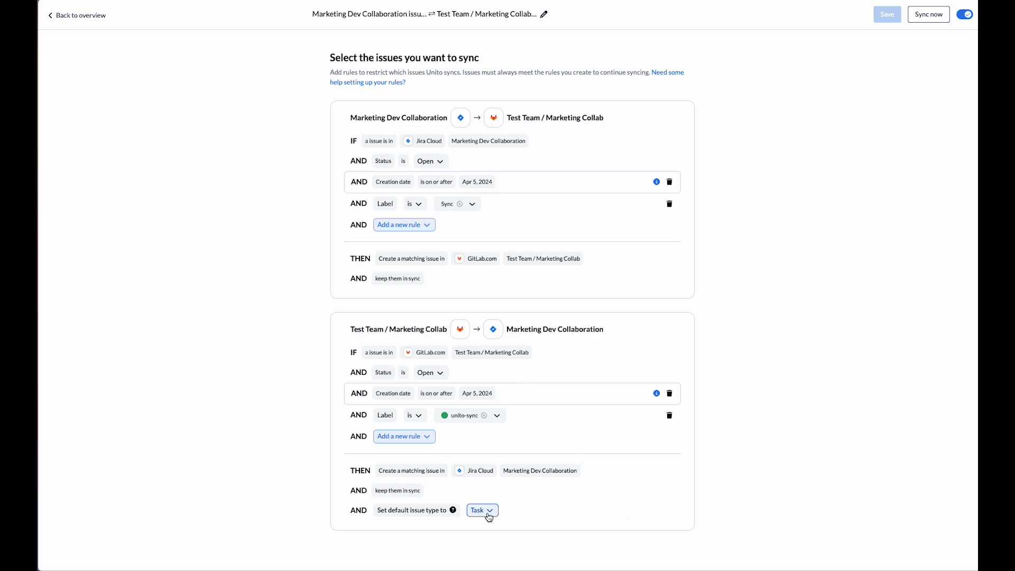
left_click(92, 16)
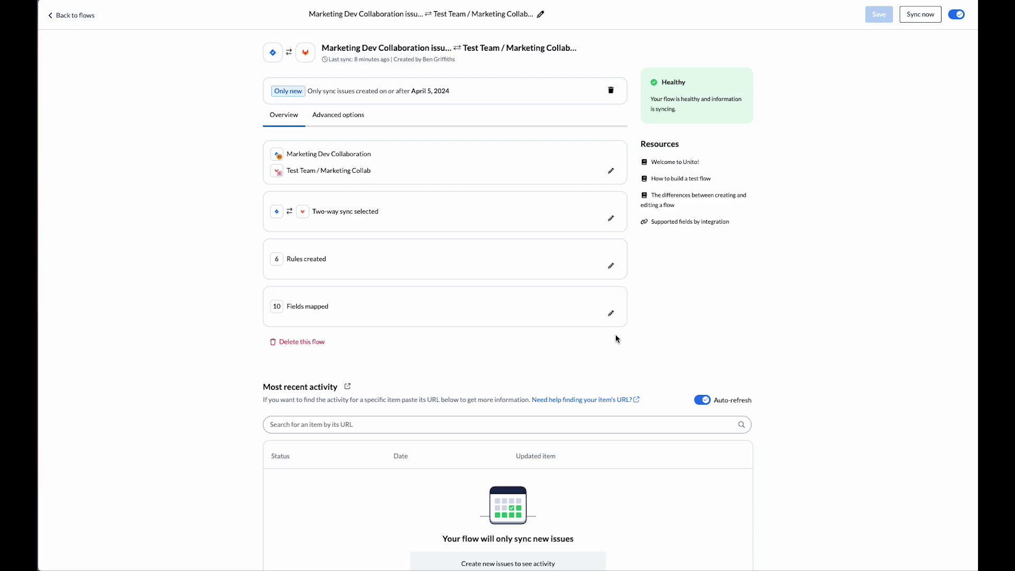
In field mapping, switch Issue status to Jira-to-GitLab only, then back to two-way.
left_click(611, 314)
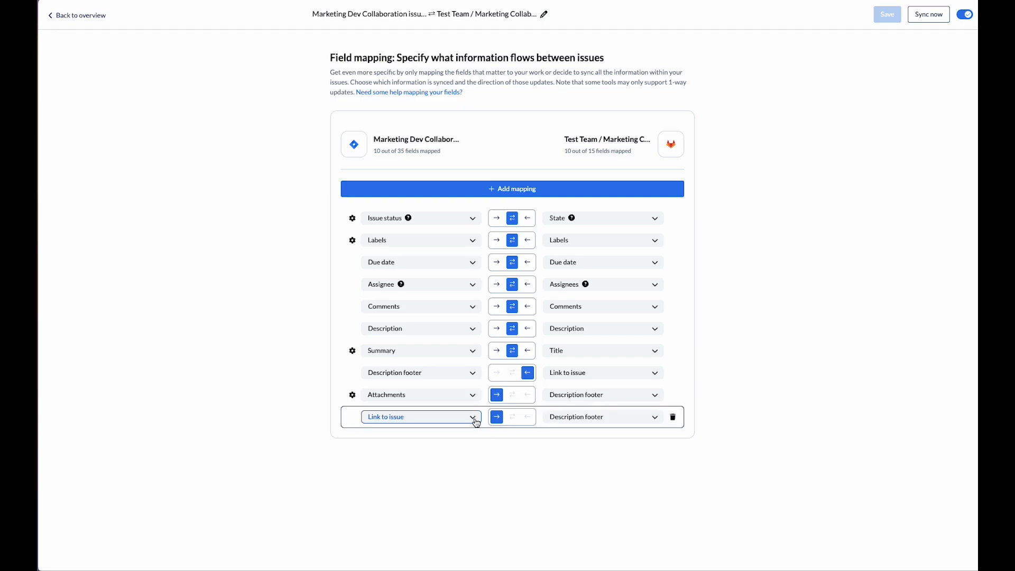
mouse_move(511, 218)
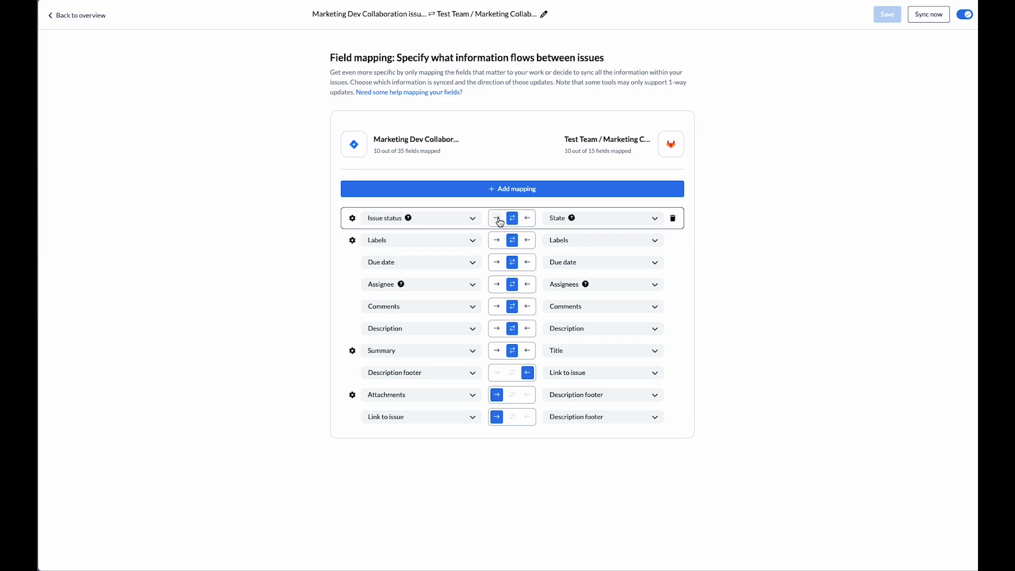
left_click(498, 219)
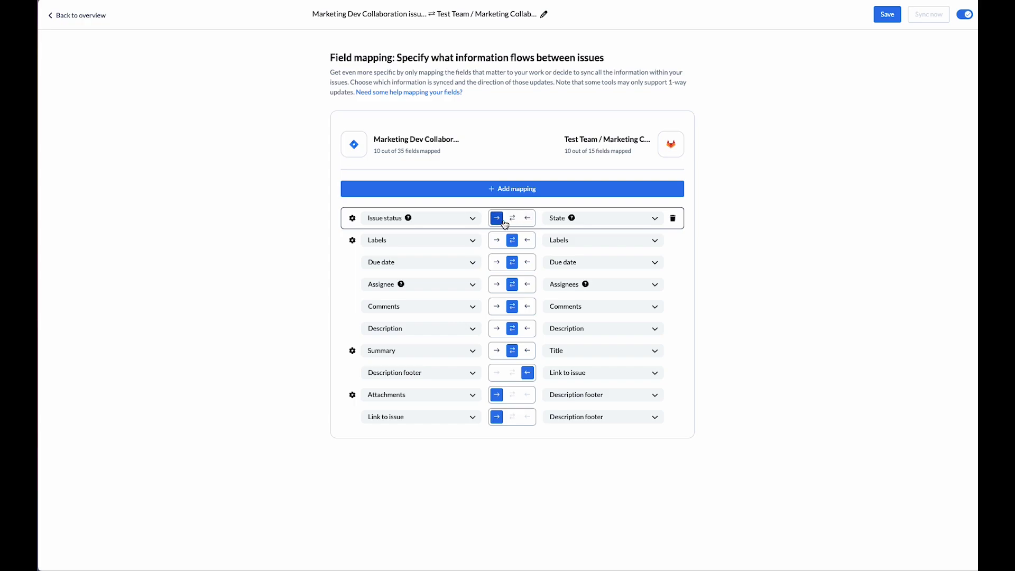
left_click(512, 218)
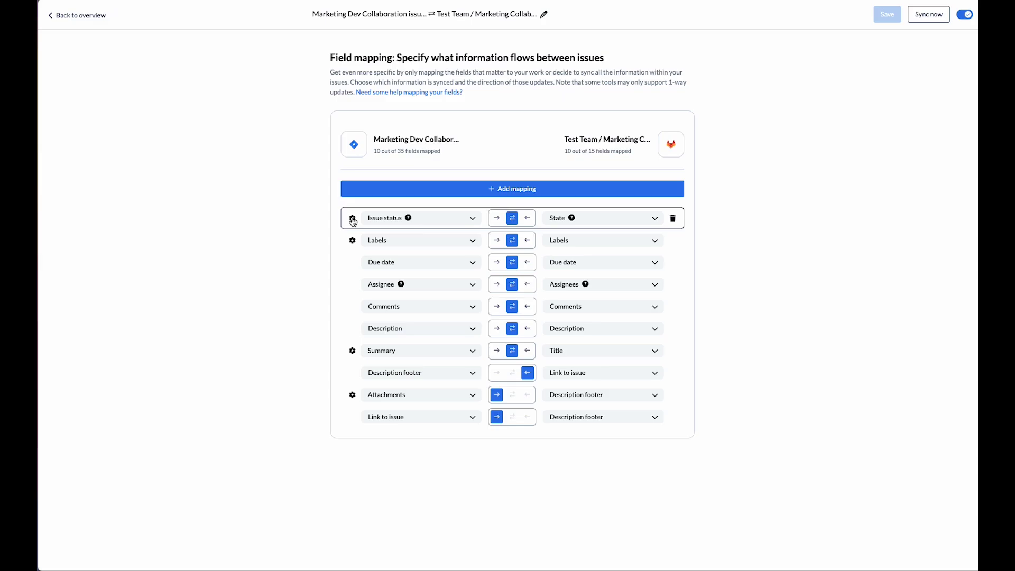
Expand the Issue status mapping and toggle both Summary issue-number switches off and back on.
left_click(353, 220)
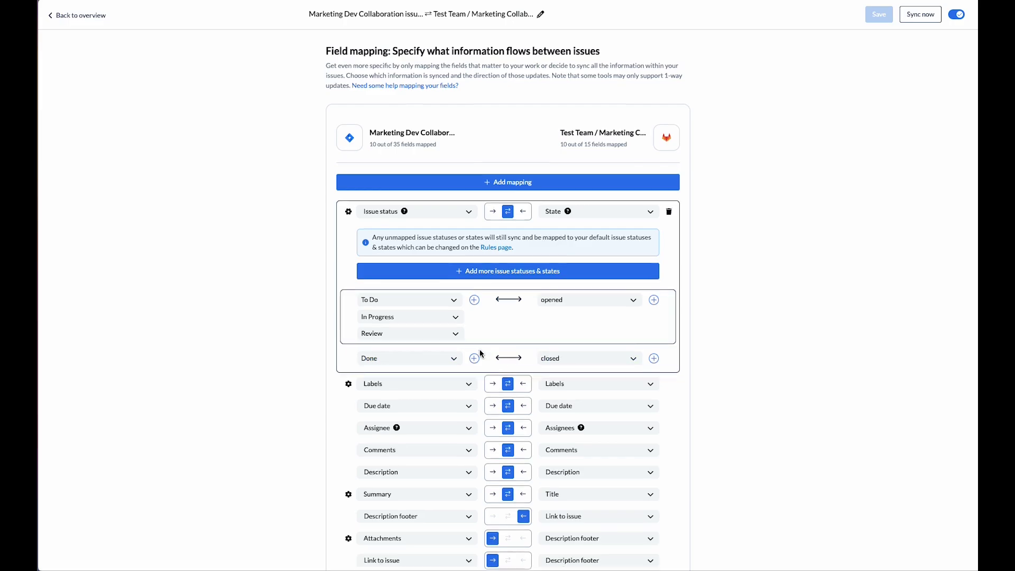
scroll(436, 389, "down", 1)
left_click(346, 455)
scroll(345, 356, "down", 2)
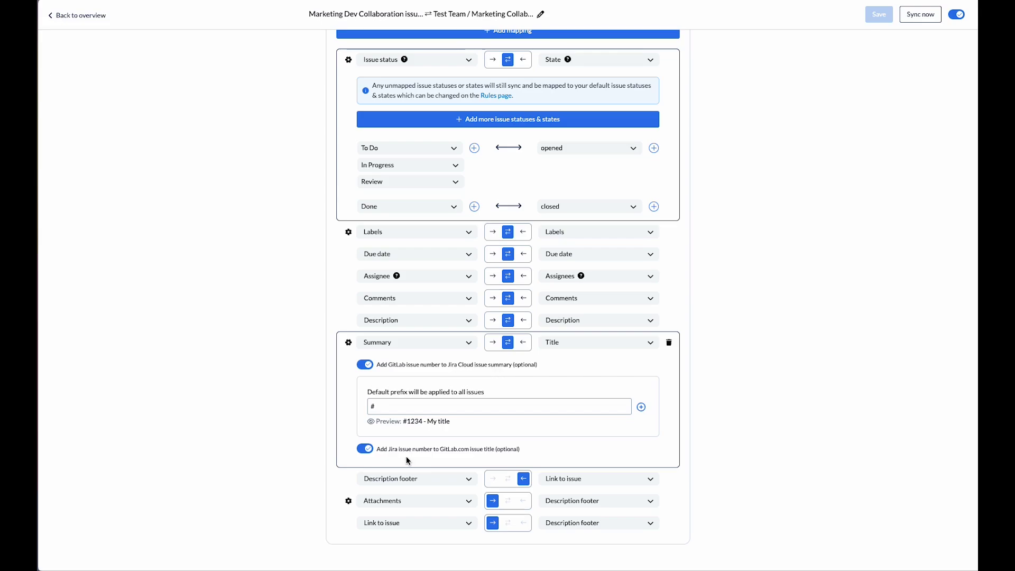
left_click(367, 449)
left_click(365, 364)
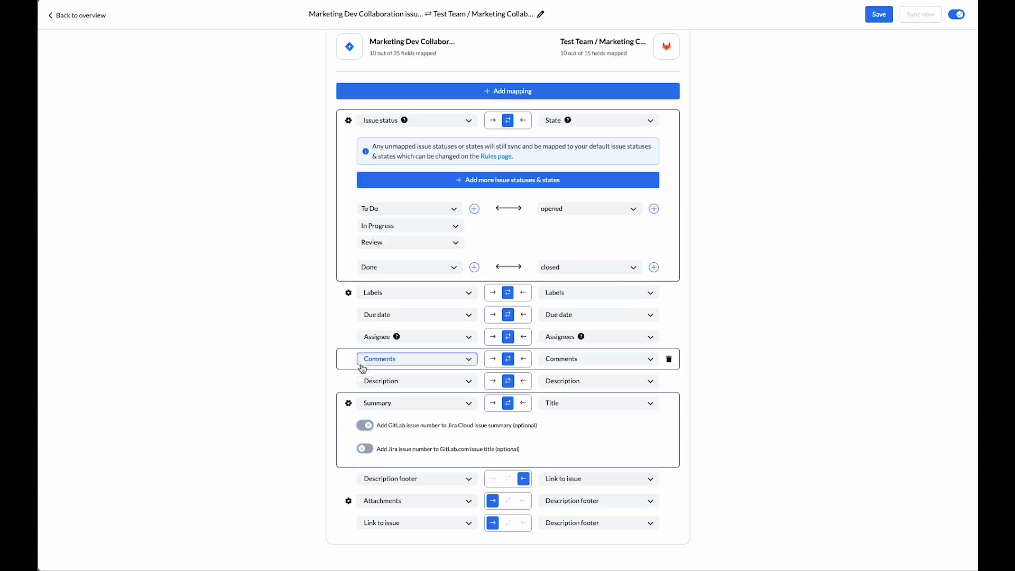
left_click(365, 426)
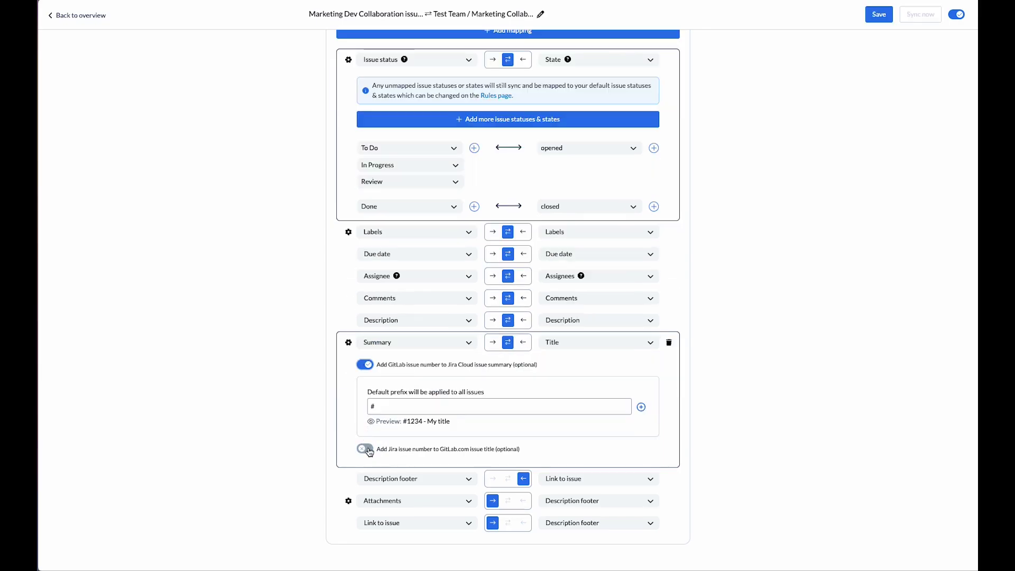
left_click(367, 449)
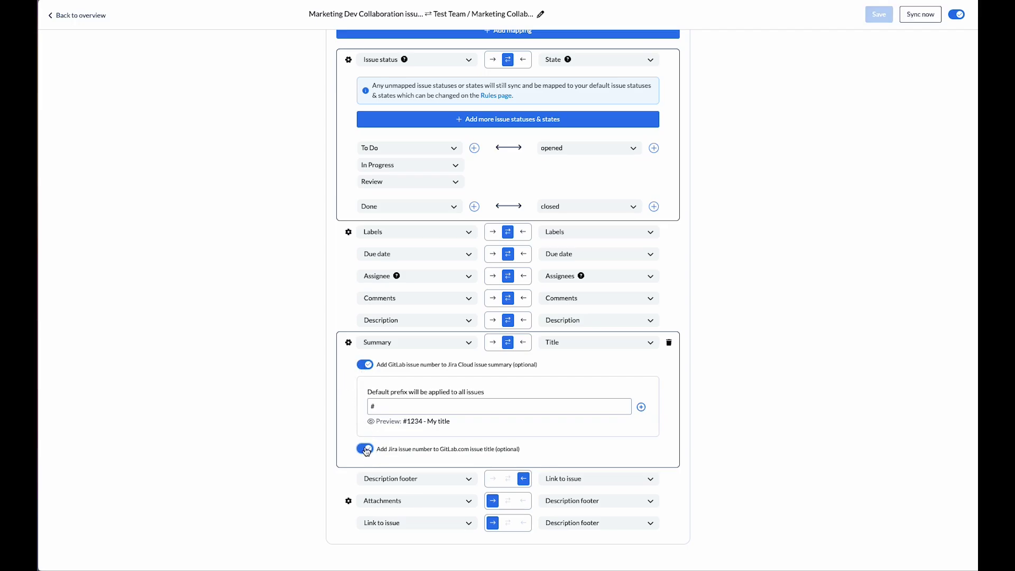
left_click(347, 347)
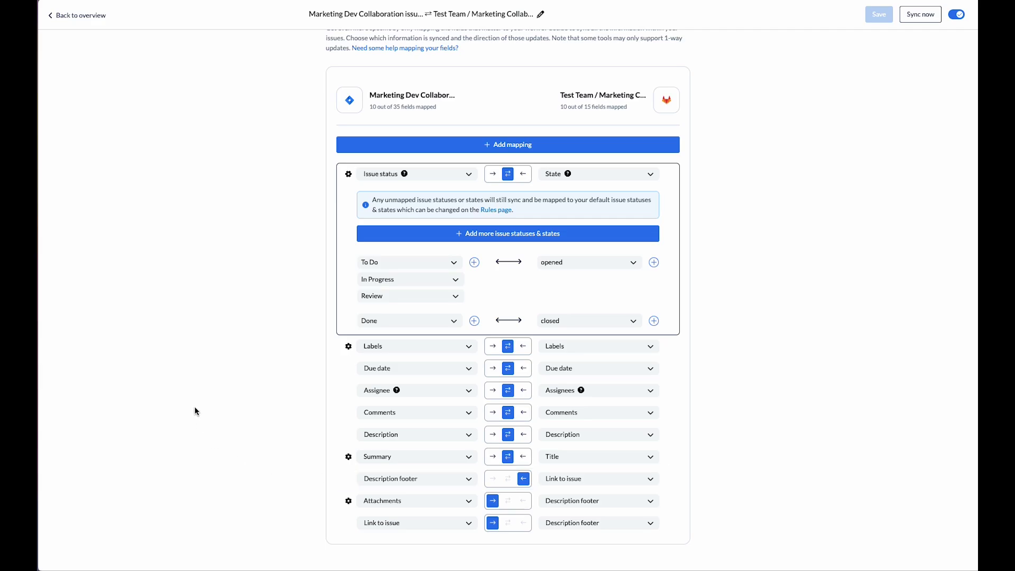
Create backlog issue 'Fix Login Authentication Bug' (MDC-31) and set its status to Review.
left_click(80, 15)
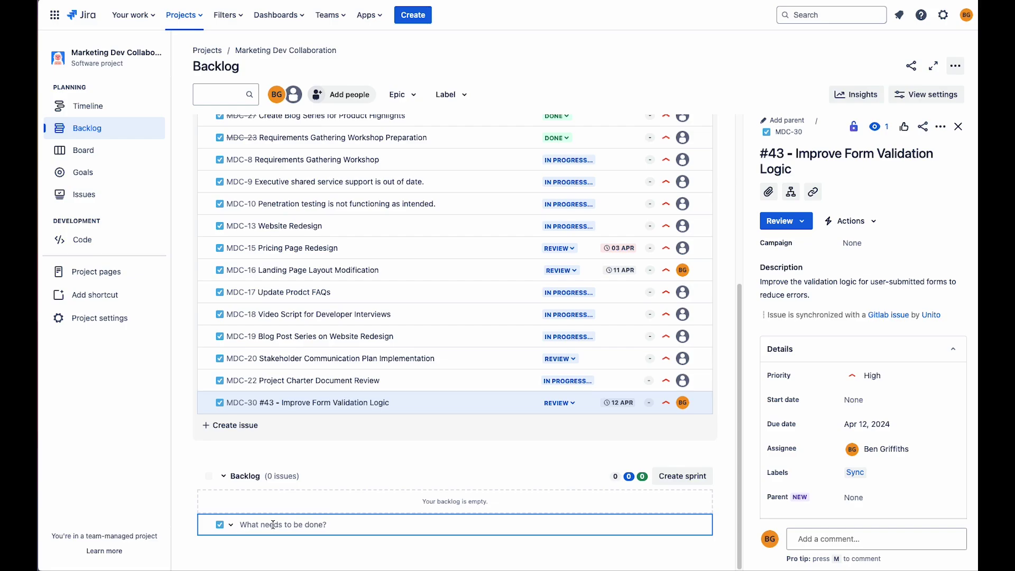
type("Fix")
type(" Login A")
type("uthentication ")
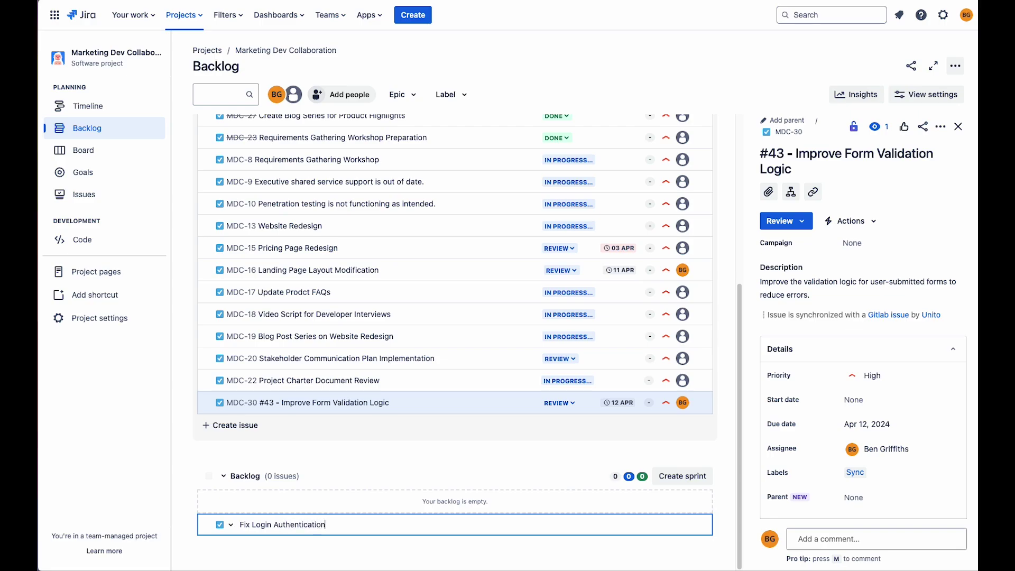
type("Bug")
key("Return")
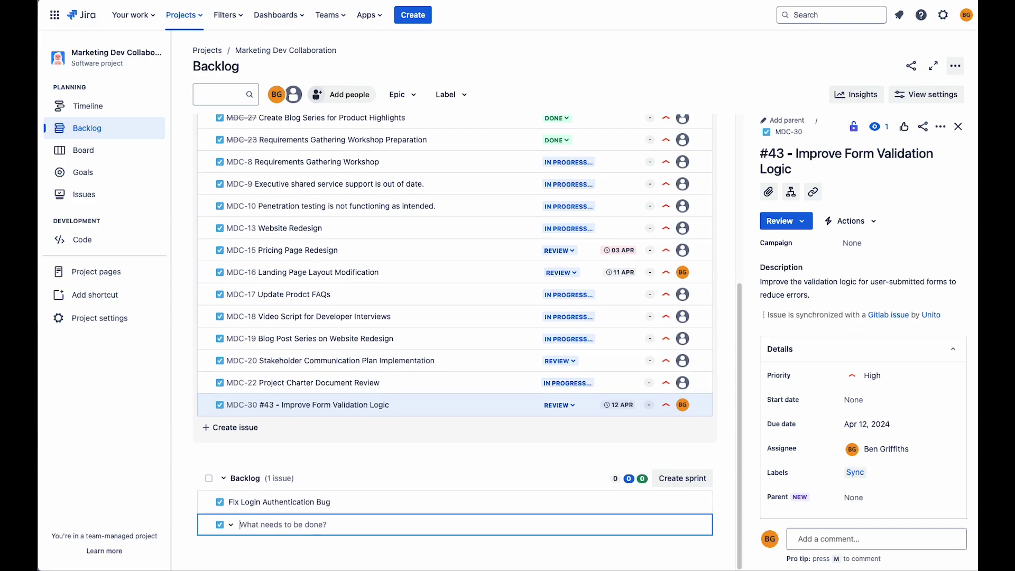
key("Escape")
mouse_move(308, 502)
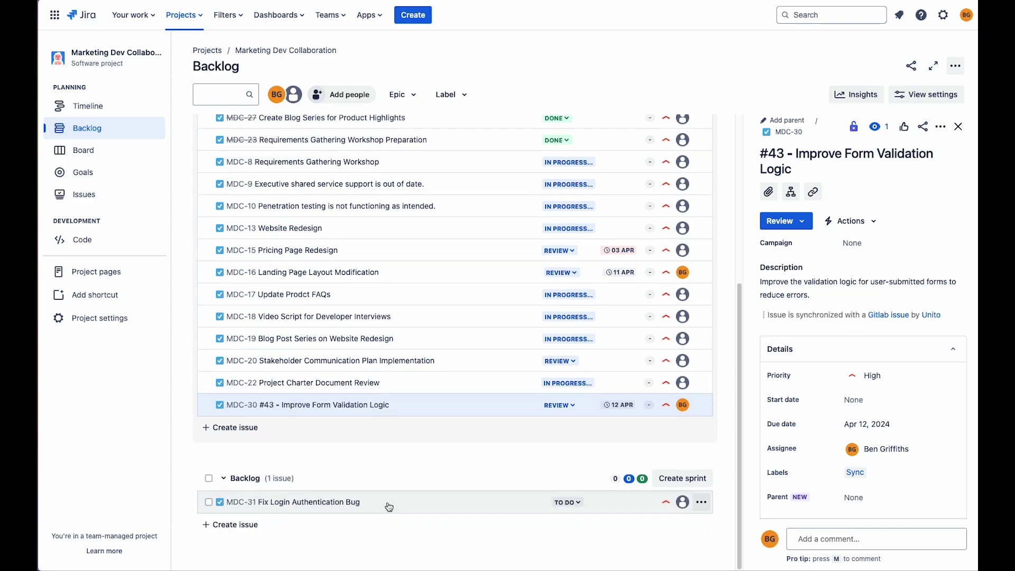
left_click(295, 508)
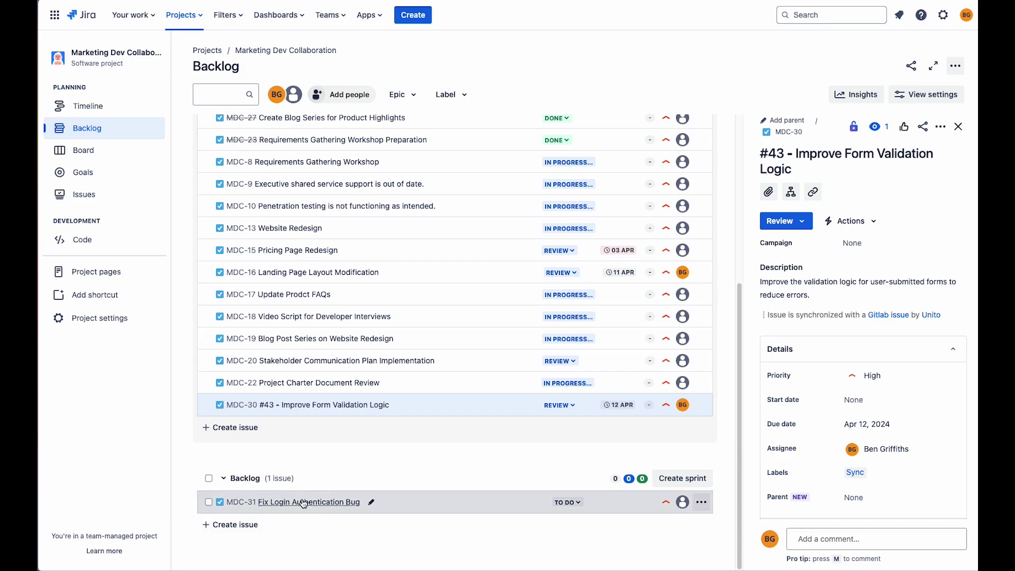
left_click(795, 208)
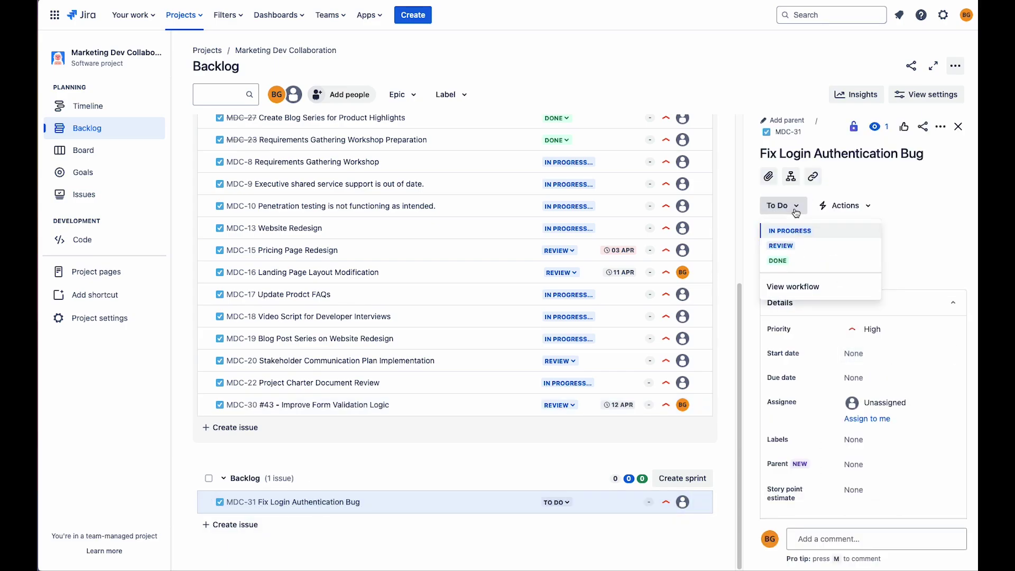
left_click(807, 245)
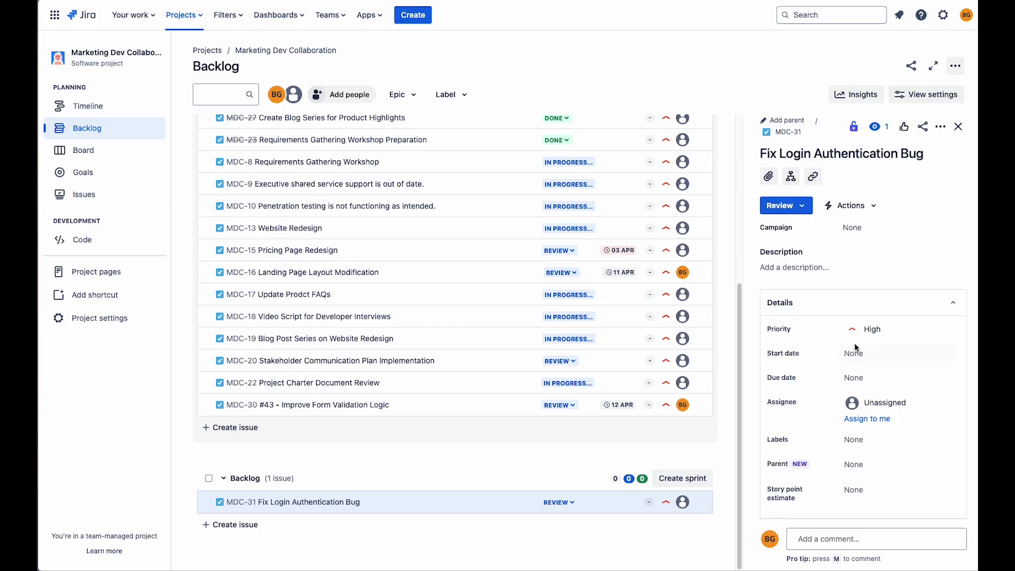
scroll(854, 343, "down", 1)
Set MDC-31 due 12 April 2024, assign it to yourself, and add the Sync label.
left_click(854, 320)
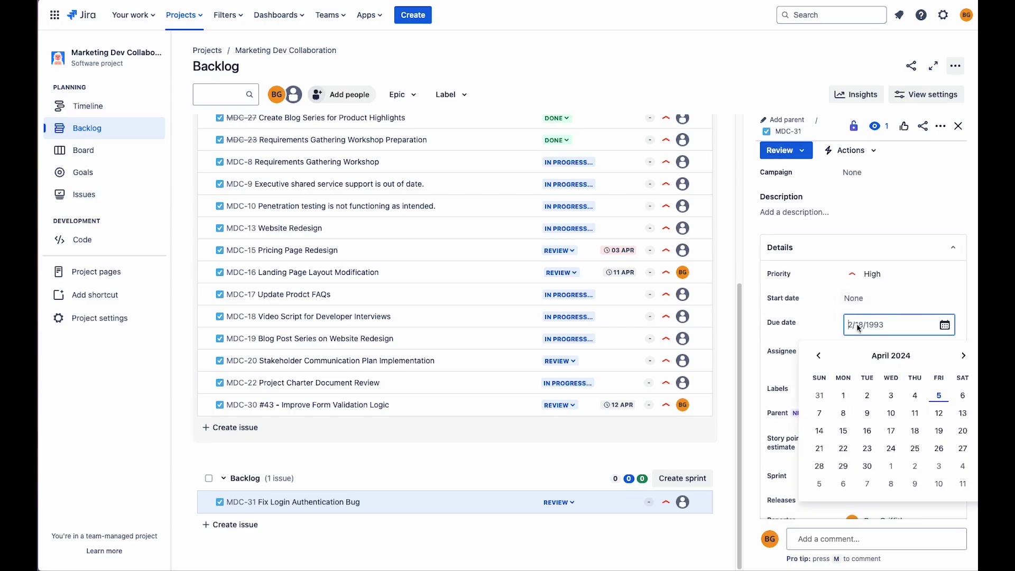
left_click(932, 413)
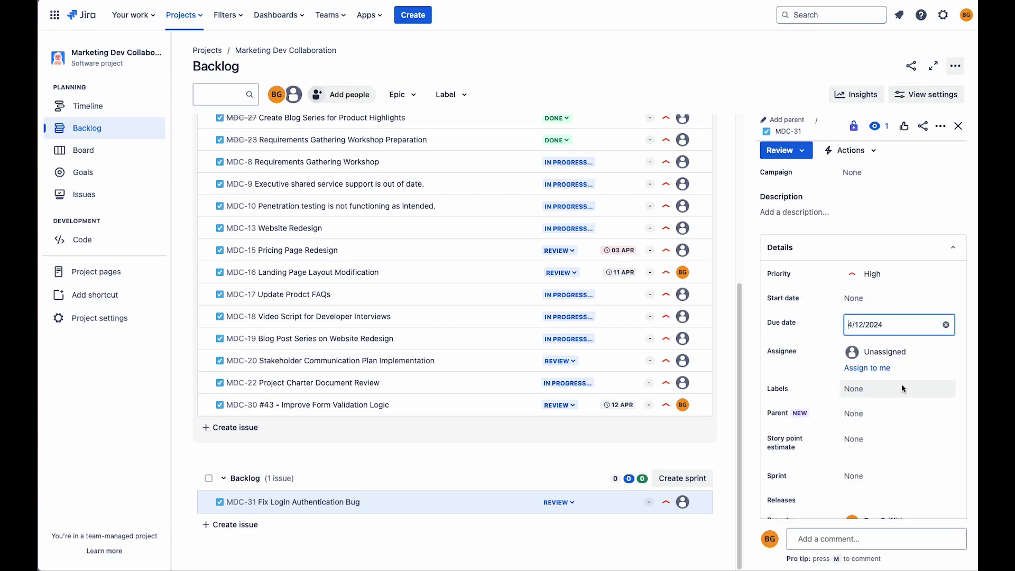
left_click(867, 368)
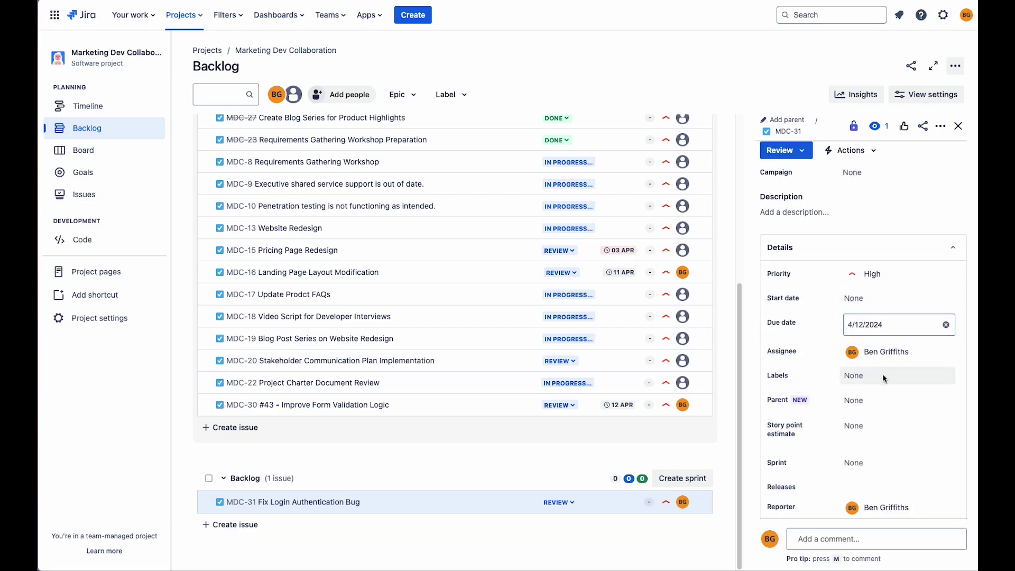
left_click(862, 373)
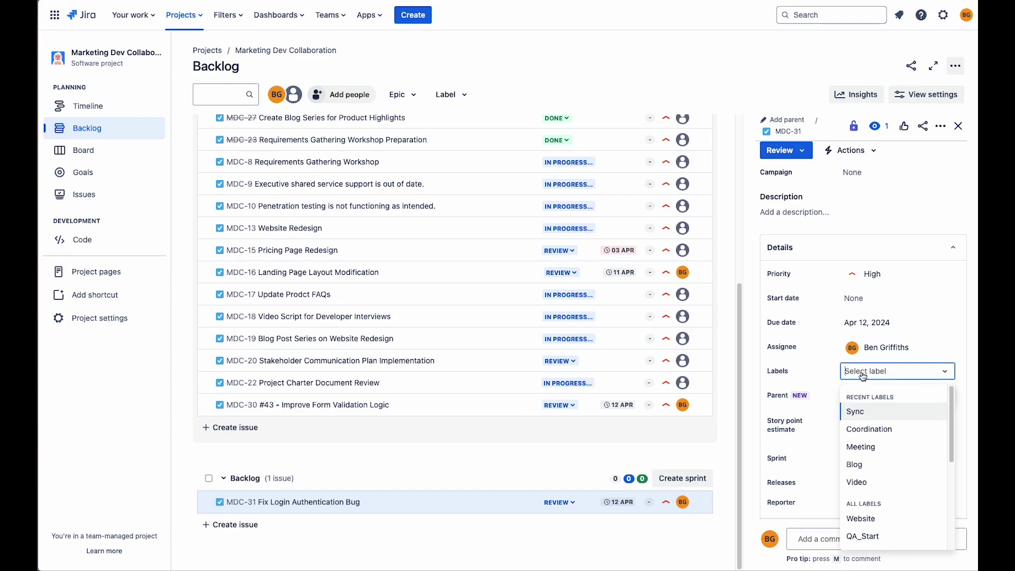
left_click(861, 412)
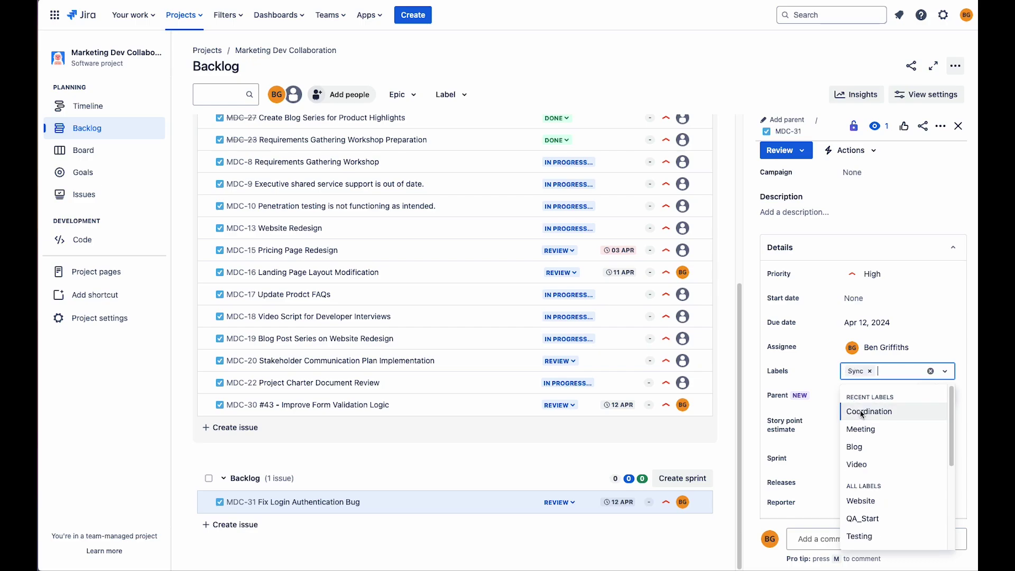
left_click(962, 345)
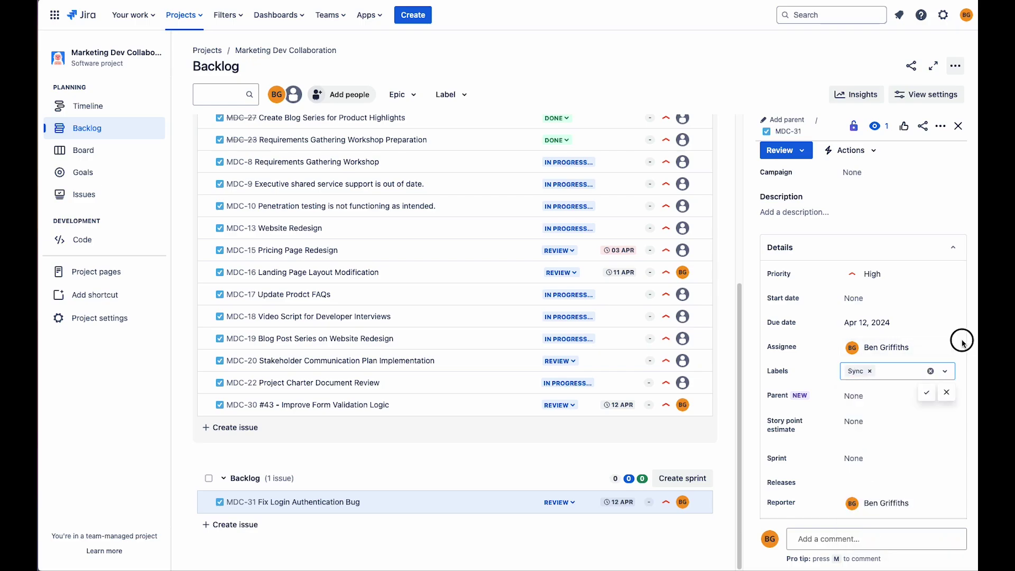
Save a description about investigating the login auth issue and move MDC-31 into the Website Redesign sprint.
left_click(844, 267)
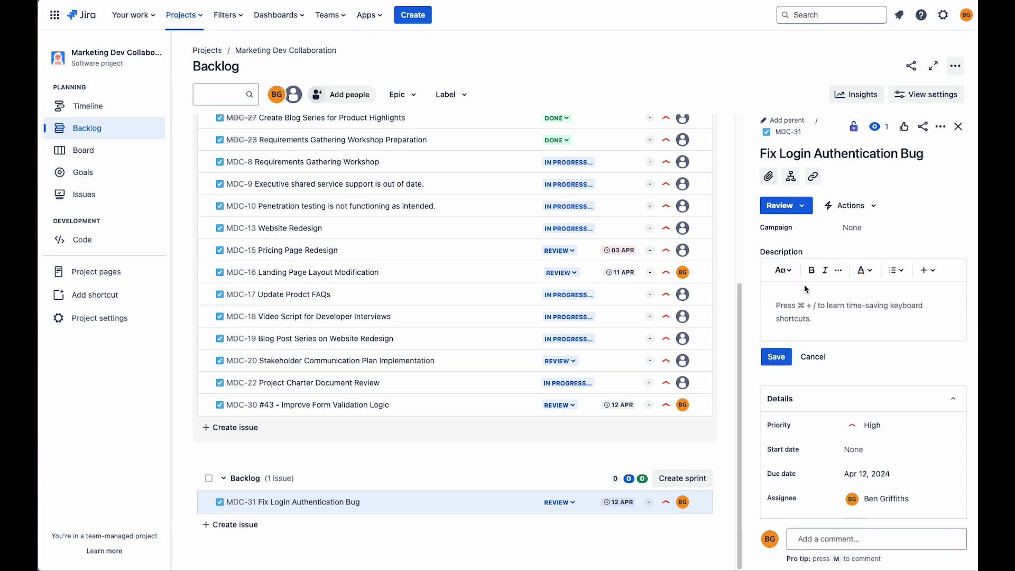
type("Ne")
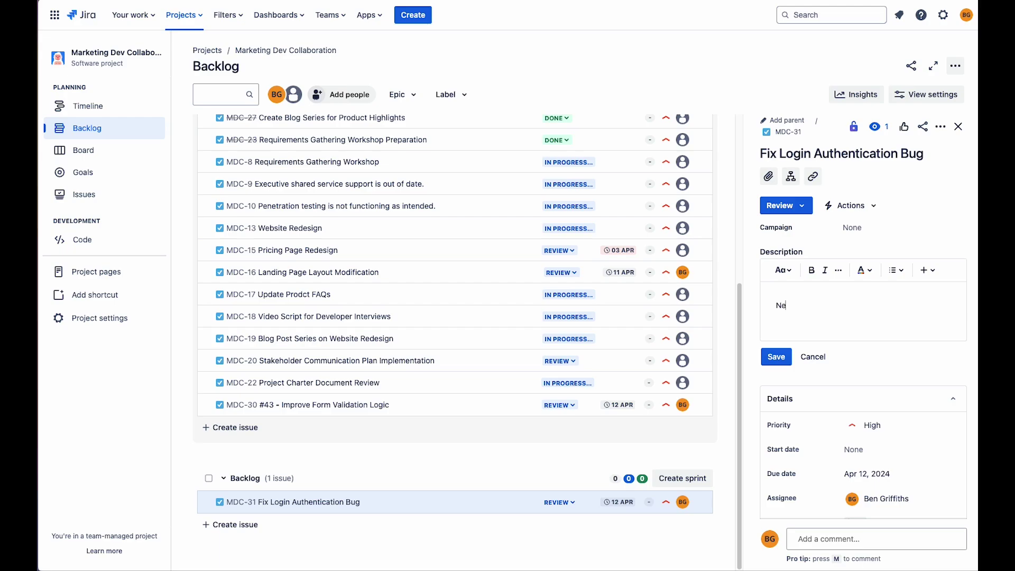
type("ed to invest")
type("igation log")
type("in auth i")
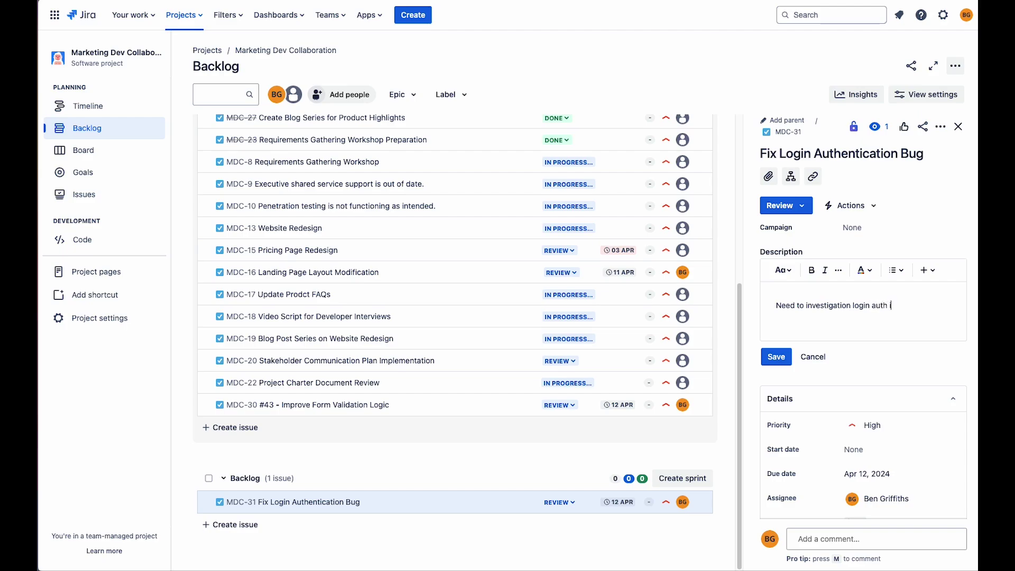
type("ssue")
left_click(776, 356)
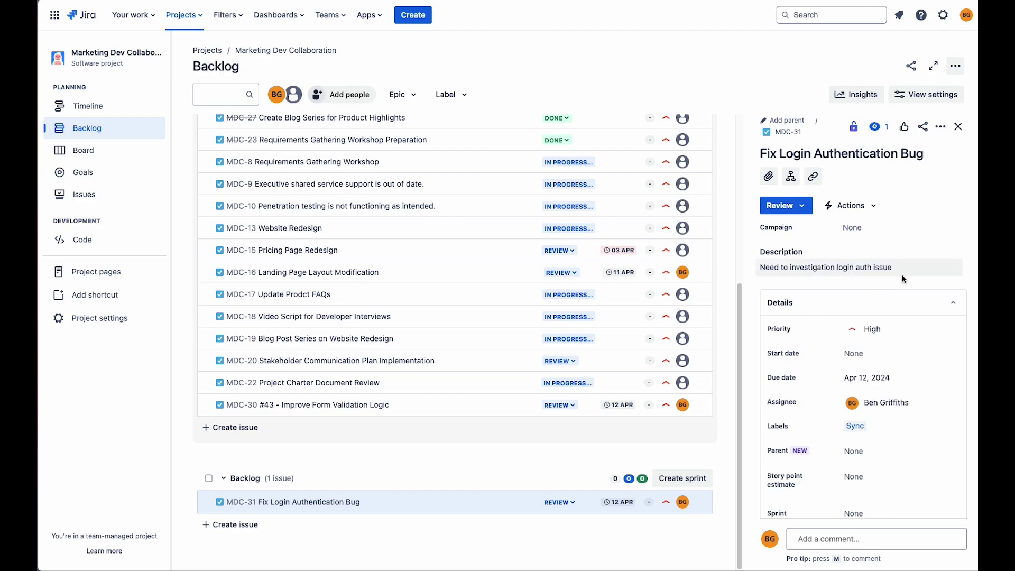
left_click_drag(385, 501, 402, 415)
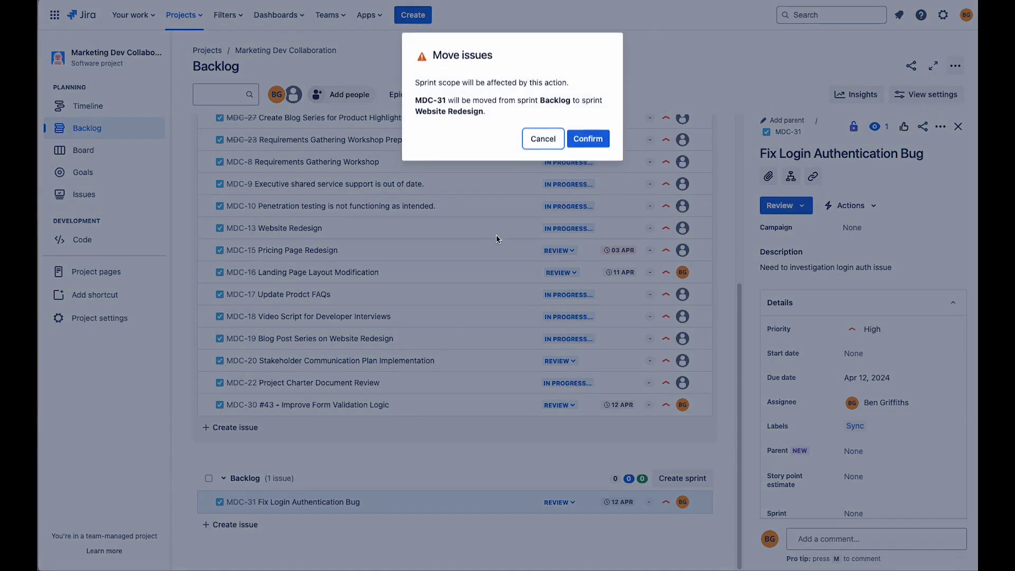
left_click(587, 139)
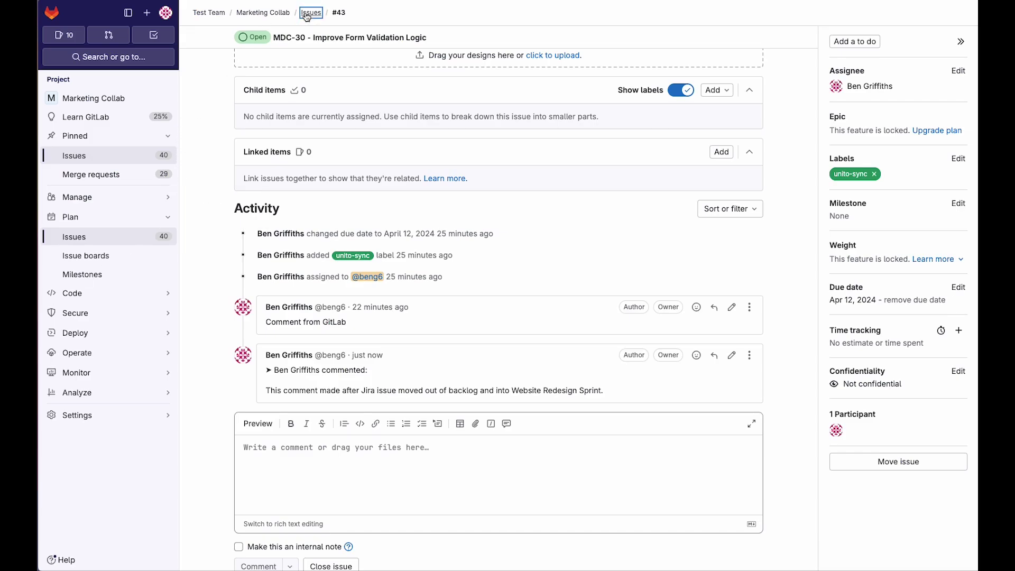
Go to the GitLab project's issue list showing synced MDC-31 Fix Login Authentication Bug.
left_click(306, 15)
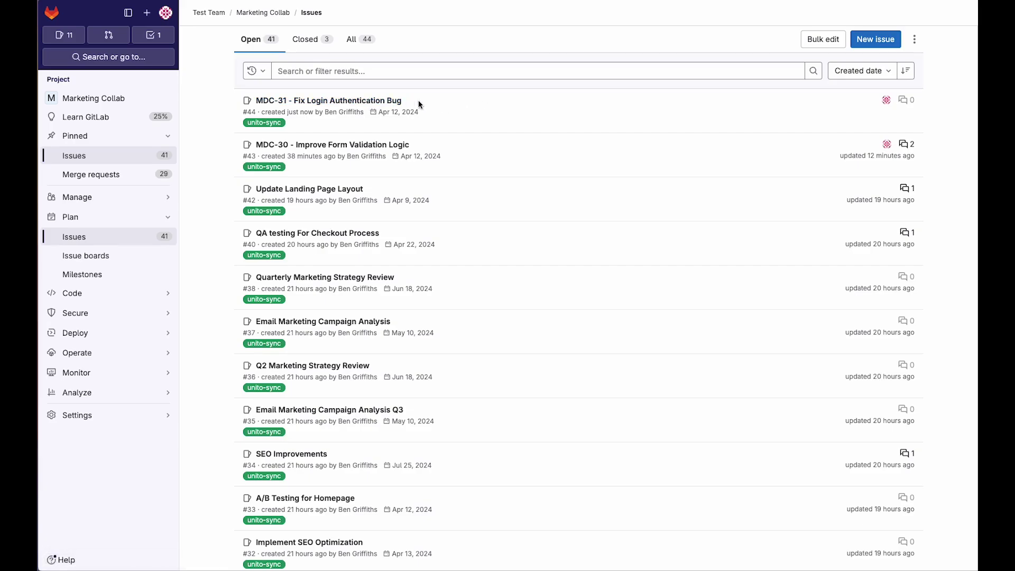
On GitLab issue MDC-31, post the comment 'Currently investigating issue'.
left_click(371, 108)
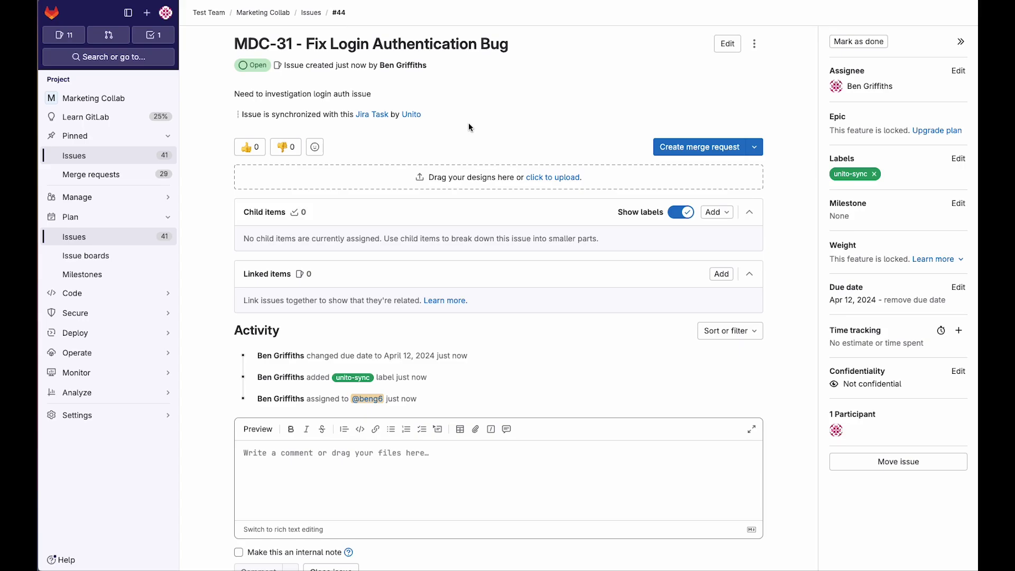
left_click(498, 476)
type("Current")
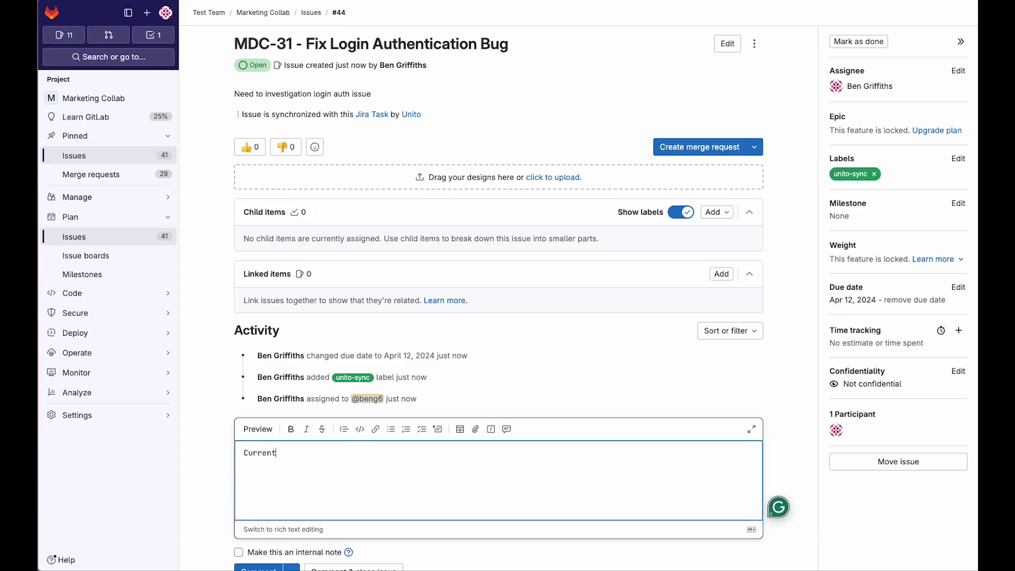
type("ly ")
type("s")
type(" inve")
type("stigating ")
type("issue")
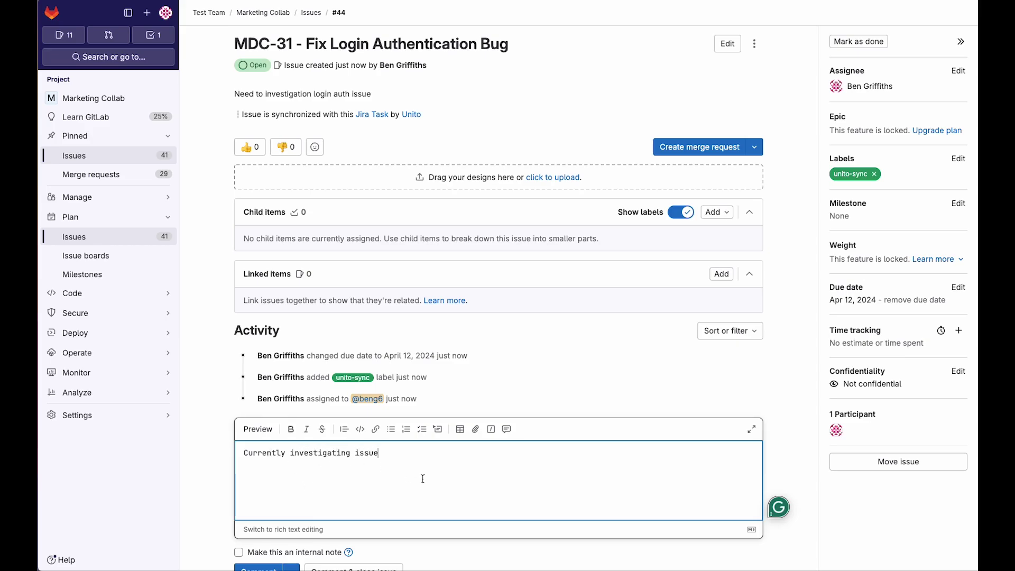
scroll(423, 479, "down", 1)
left_click(260, 528)
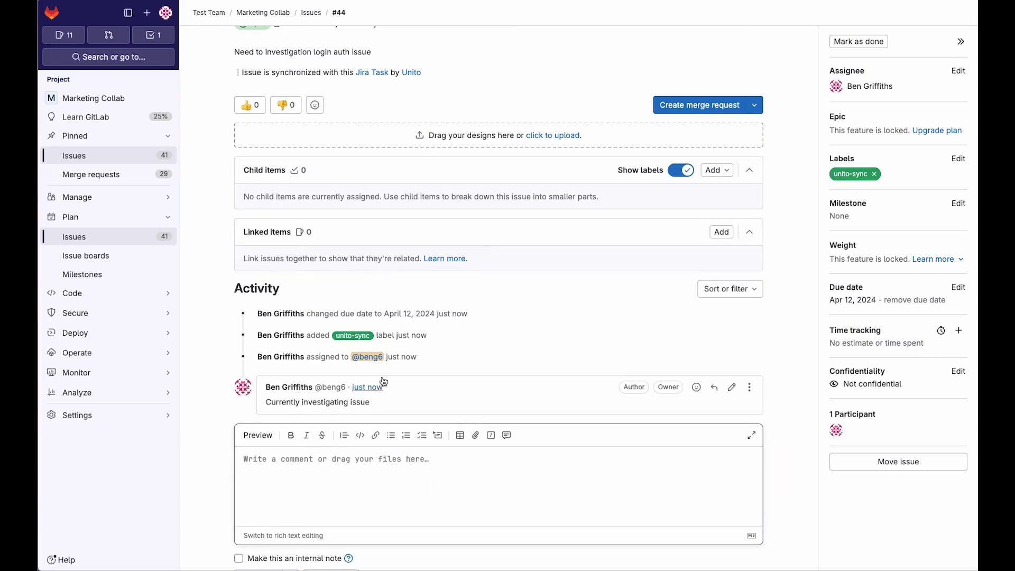
scroll(365, 317, "up", 1)
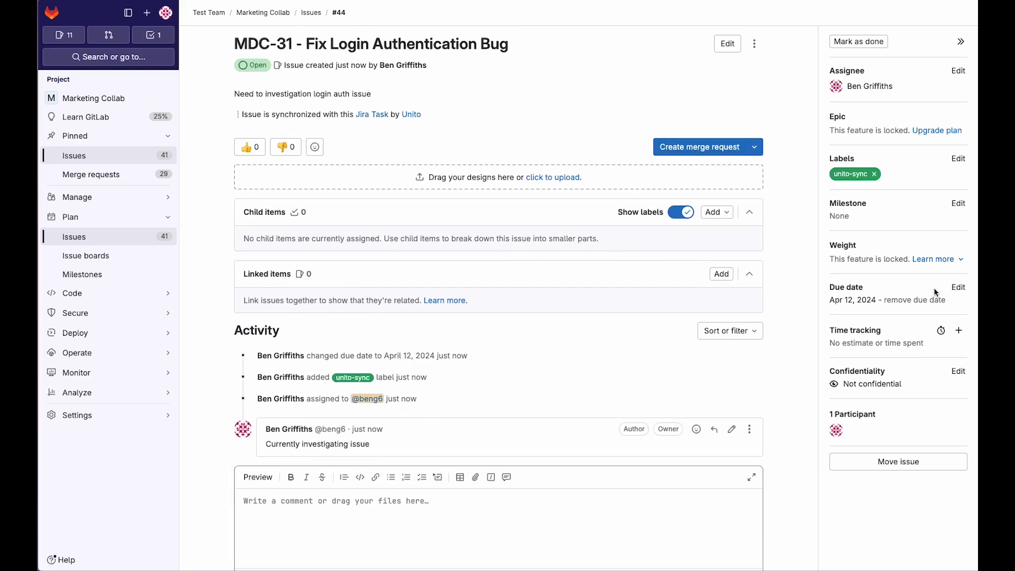
Change the GitLab issue's due date to April 16, 2024.
left_click(958, 287)
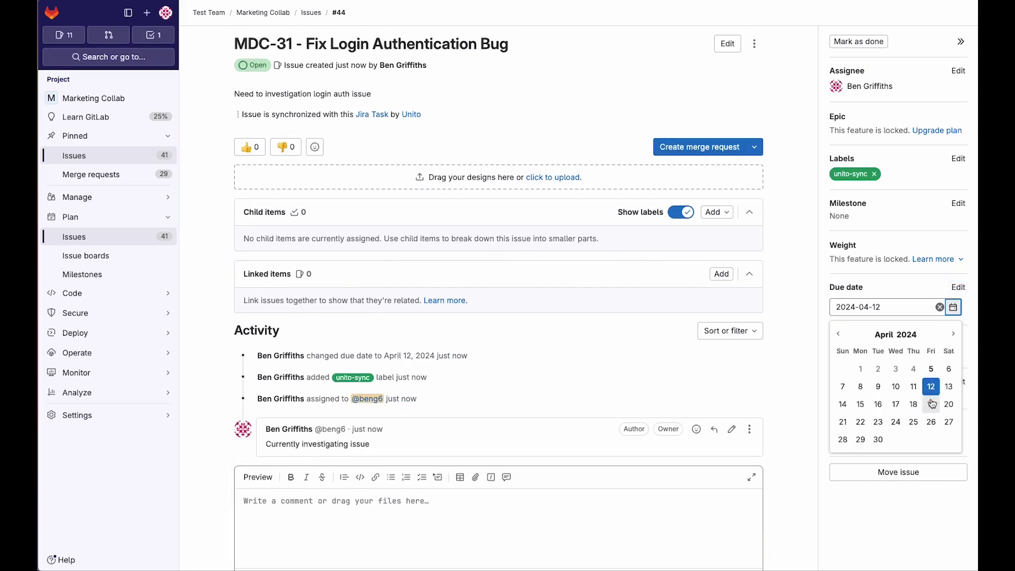
left_click(877, 403)
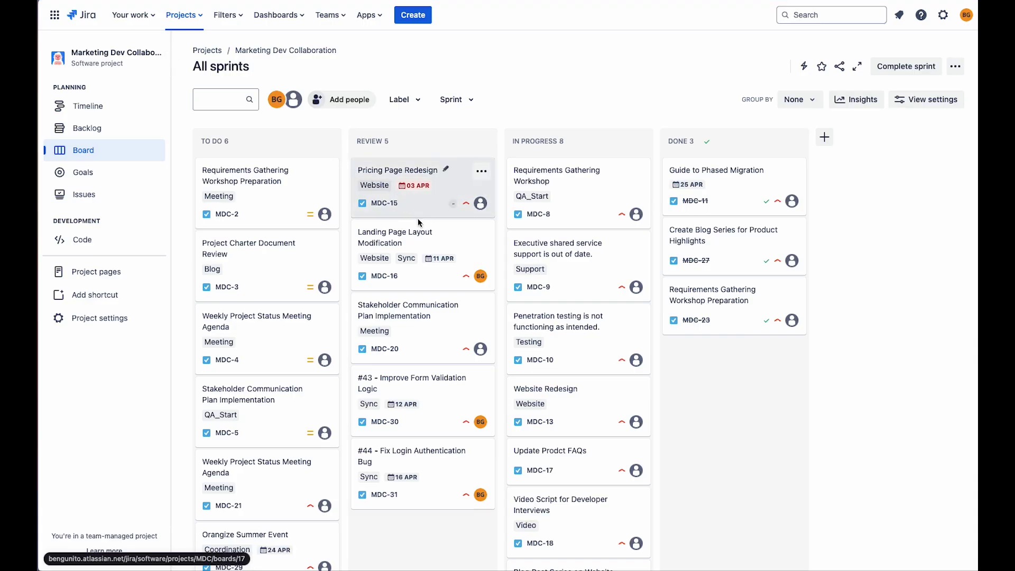
scroll(424, 239, "down", 1)
scroll(432, 357, "down", 2)
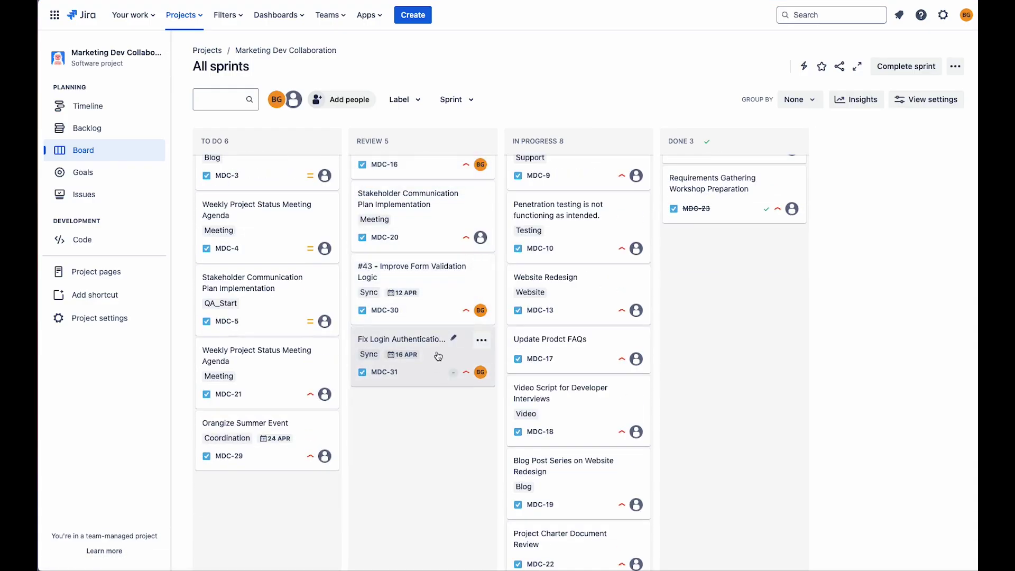
Open MDC-31's details to confirm the synced GitLab comment and April 16 due date.
left_click(428, 342)
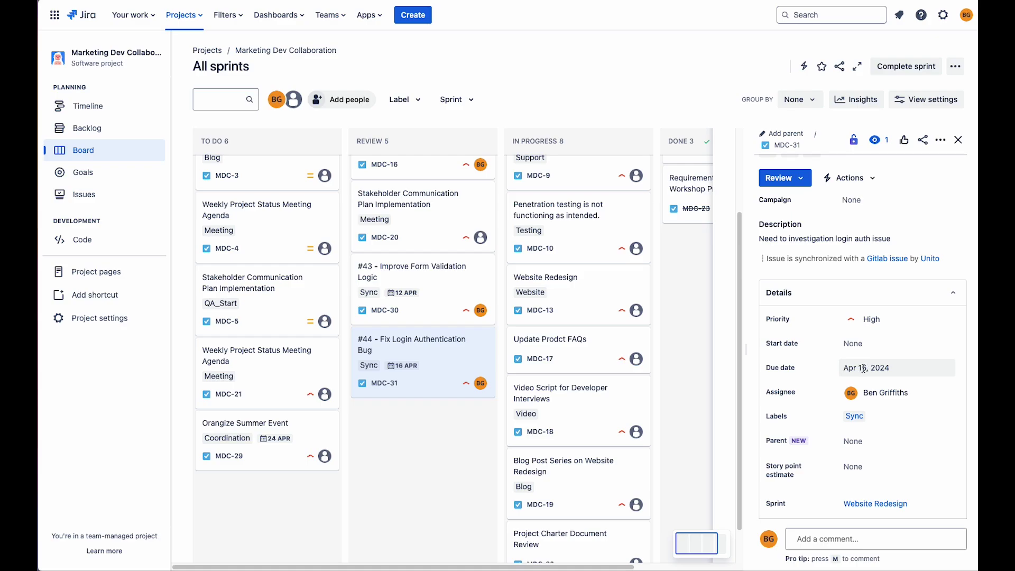
scroll(863, 368, "down", 1)
scroll(872, 372, "down", 2)
scroll(885, 384, "down", 1)
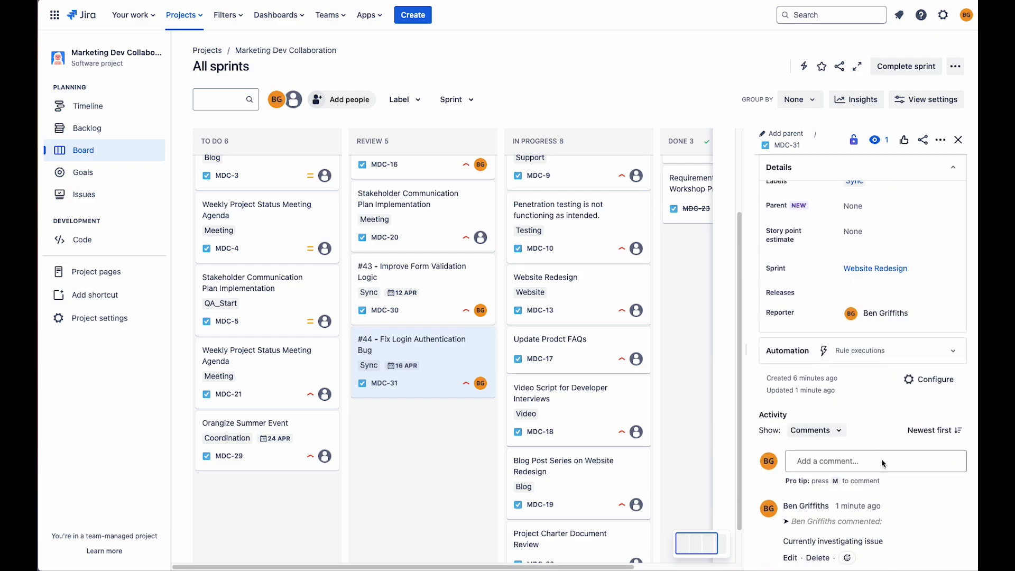
mouse_move(884, 539)
scroll(780, 180, "up", 5)
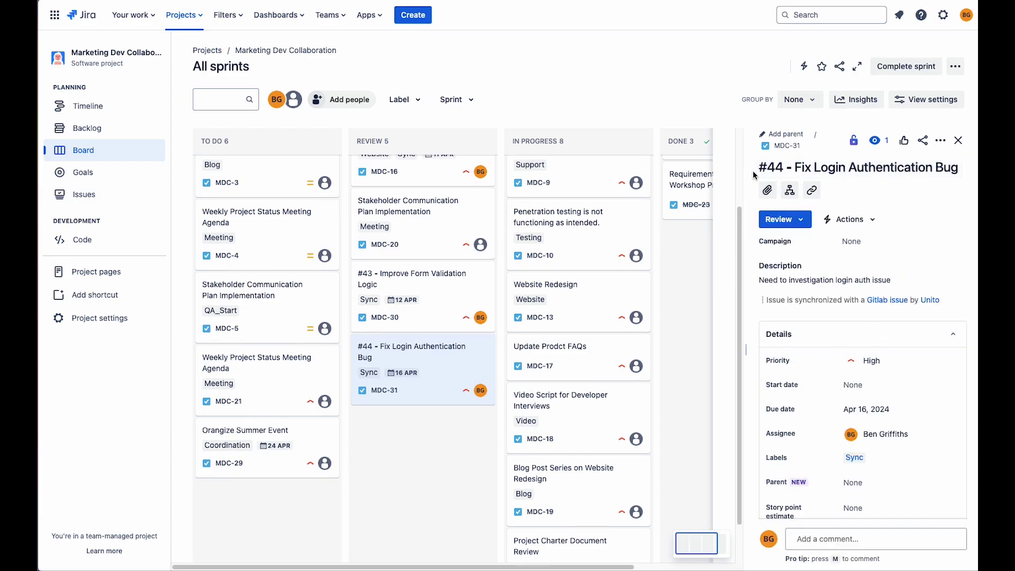